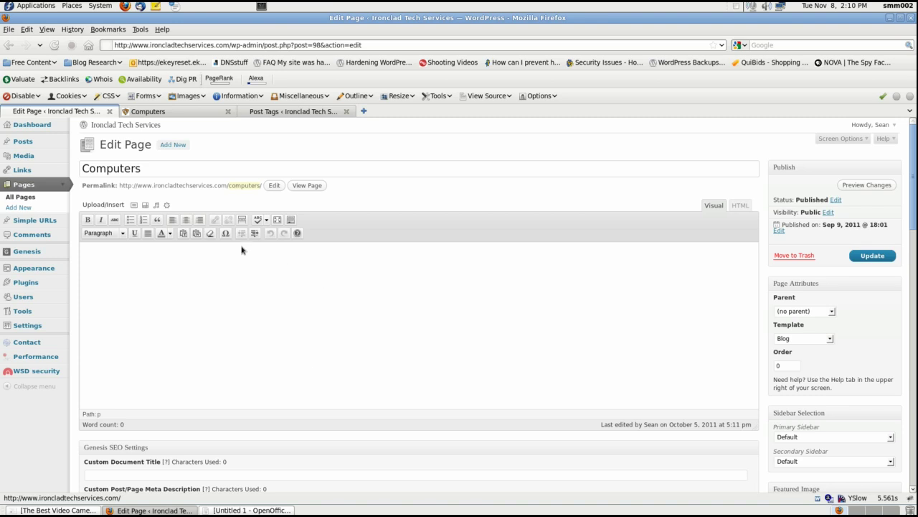
Switch to the live Computers page listing Windows, Mac, Linux, Laptops and Tablets subcategories.
left_click(151, 113)
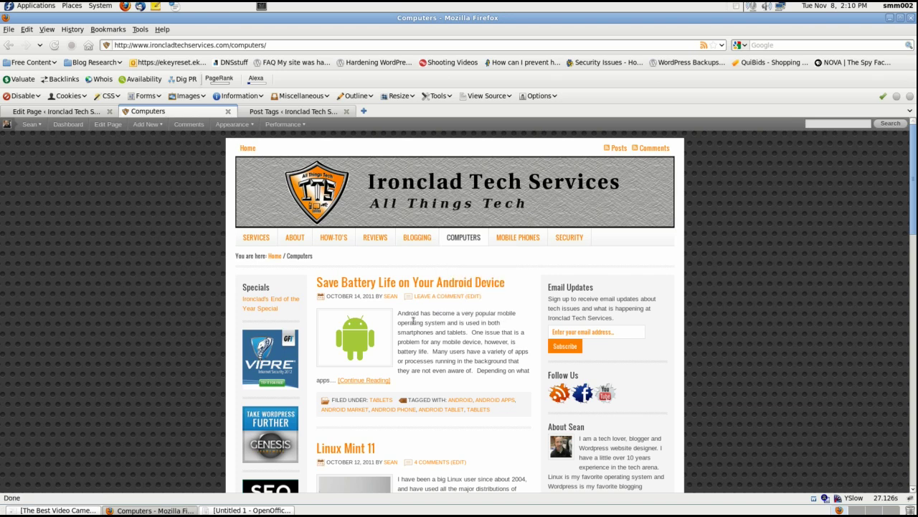
Scroll through the Computers page's Tablets, Linux, Windows and Laptops posts, then reopen its editor.
scroll(470, 295, "down", 2)
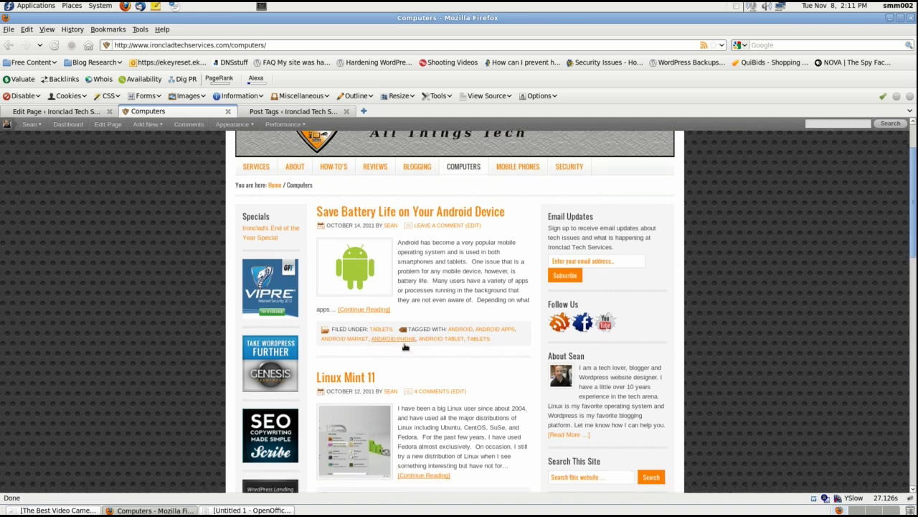
scroll(381, 359, "down", 3)
scroll(384, 370, "down", 3)
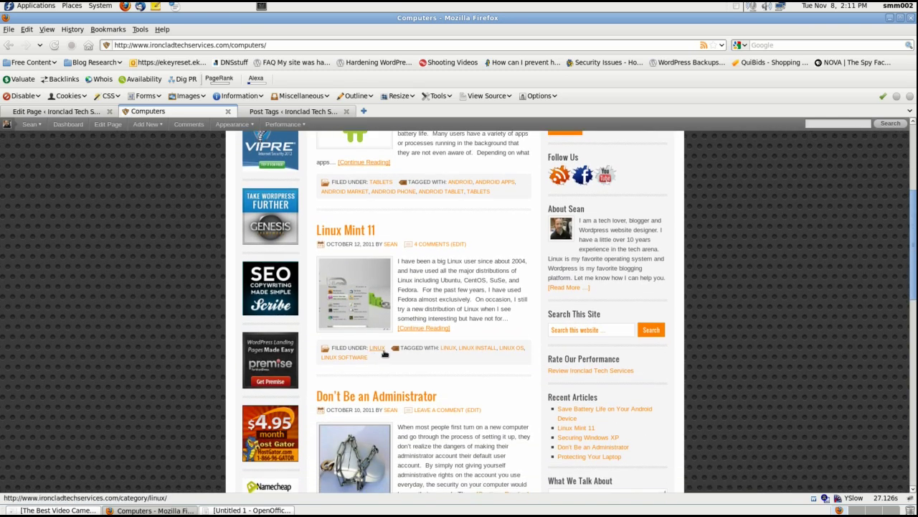
scroll(381, 353, "down", 3)
scroll(415, 352, "down", 3)
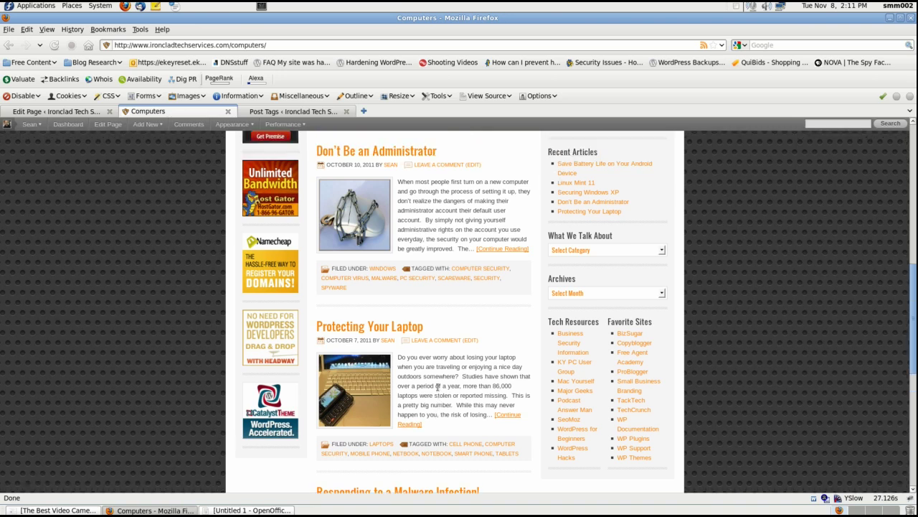
scroll(434, 388, "up", 3)
scroll(438, 386, "up", 1)
scroll(438, 386, "up", 1)
scroll(437, 387, "up", 2)
scroll(437, 387, "up", 2)
scroll(437, 388, "up", 2)
scroll(437, 388, "up", 2)
scroll(436, 388, "up", 1)
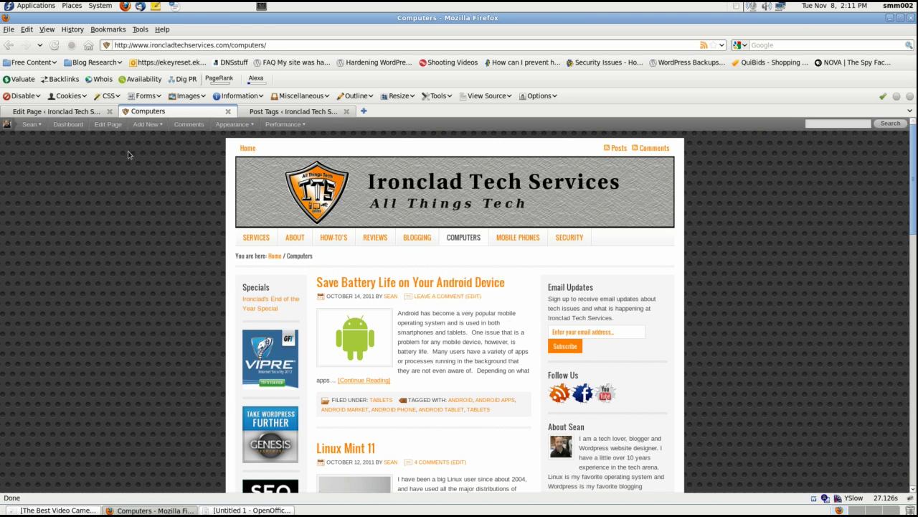
left_click(53, 113)
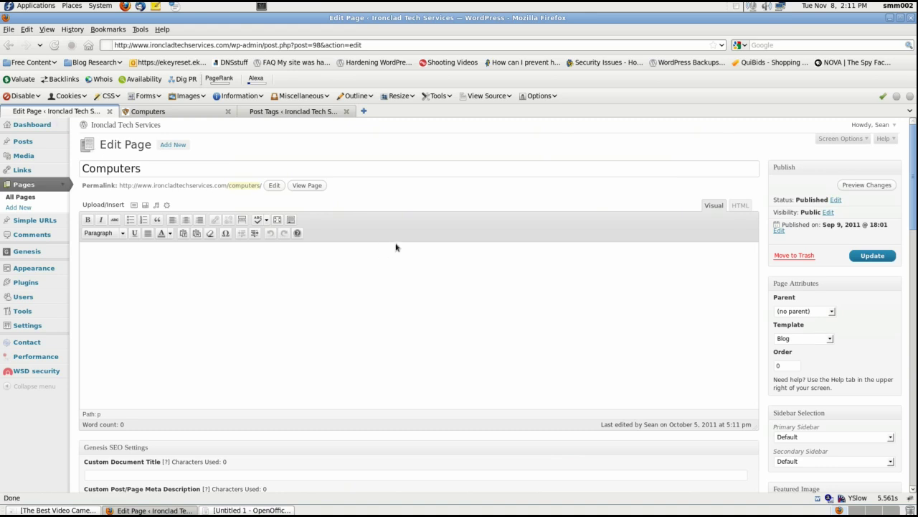
Scroll down to Custom Fields and copy the field name 'query_args'.
scroll(395, 247, "down", 1)
scroll(395, 248, "down", 1)
scroll(395, 247, "down", 2)
scroll(395, 247, "down", 1)
scroll(396, 248, "up", 2)
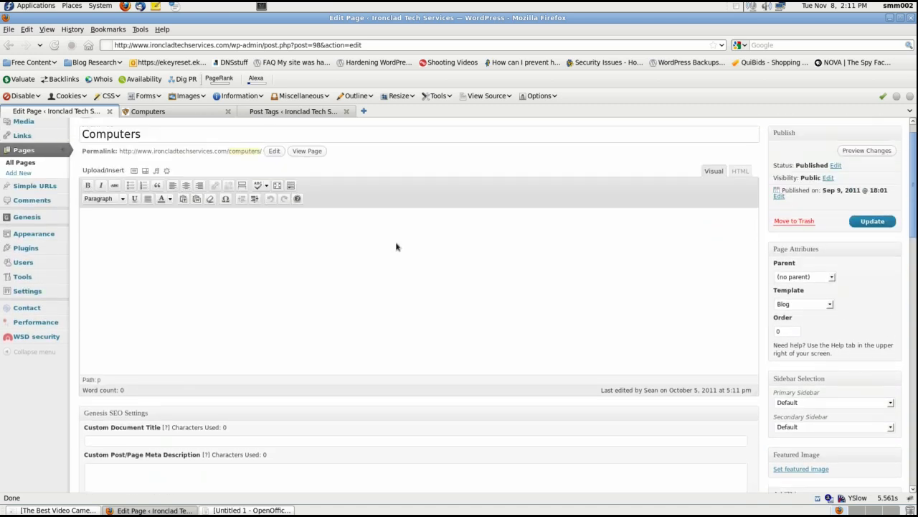
scroll(395, 248, "up", 2)
scroll(397, 247, "down", 2)
scroll(396, 247, "down", 2)
scroll(396, 248, "down", 4)
scroll(397, 247, "down", 3)
scroll(397, 248, "down", 2)
scroll(397, 248, "down", 1)
scroll(397, 249, "down", 1)
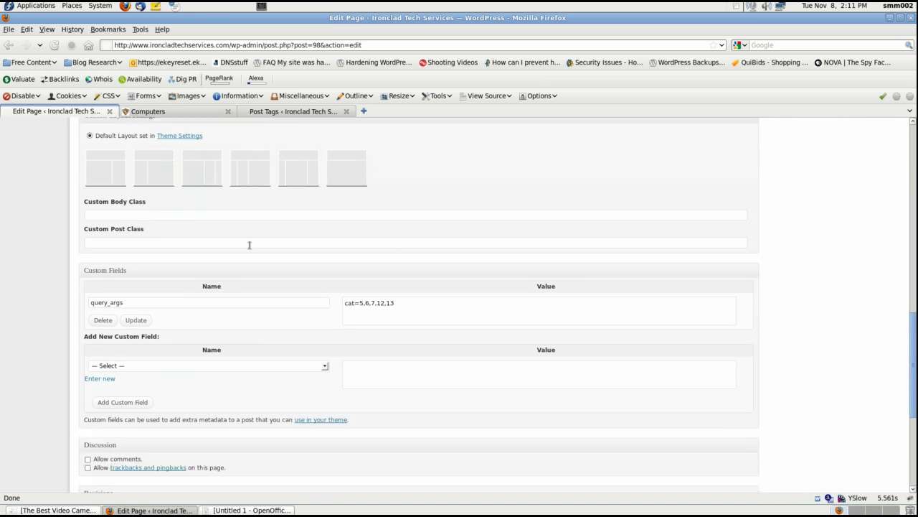
left_click_drag(128, 302, 92, 302)
right_click(92, 303)
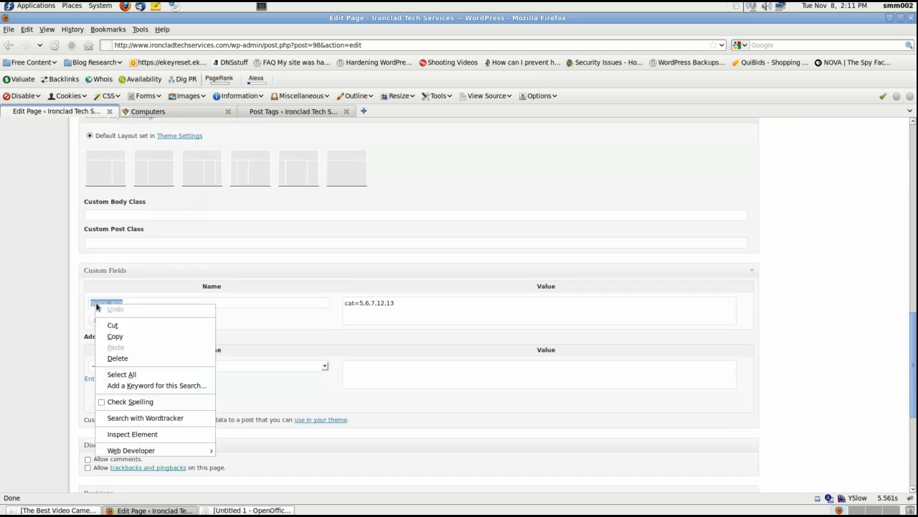
left_click(117, 336)
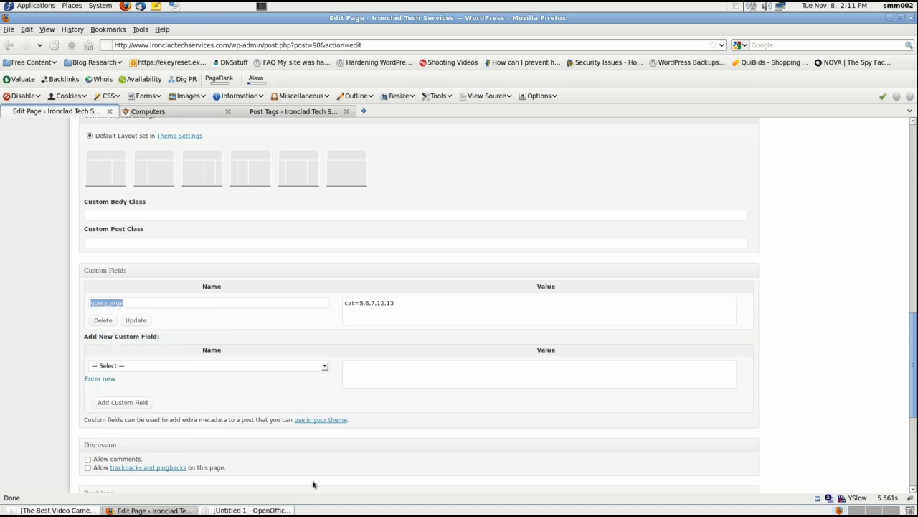
Paste 'query_args' into the empty Writer document.
left_click(258, 510)
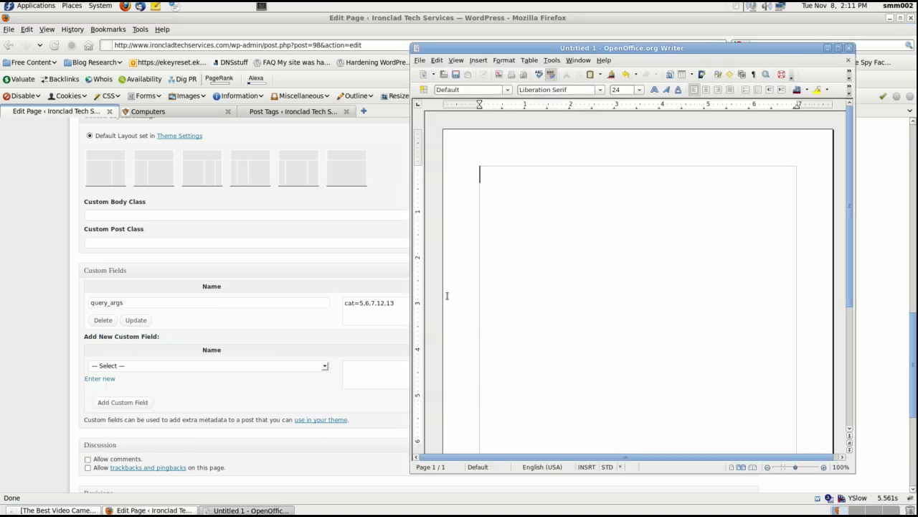
right_click(491, 179)
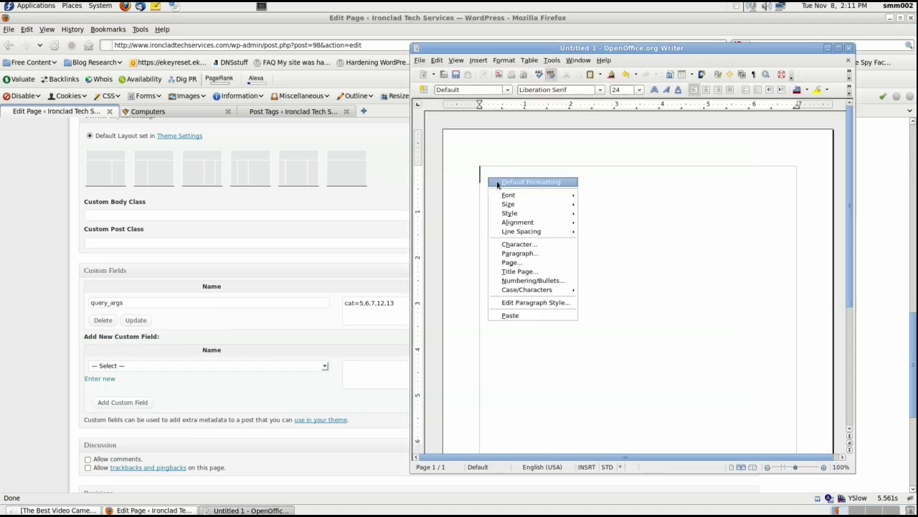
left_click(508, 316)
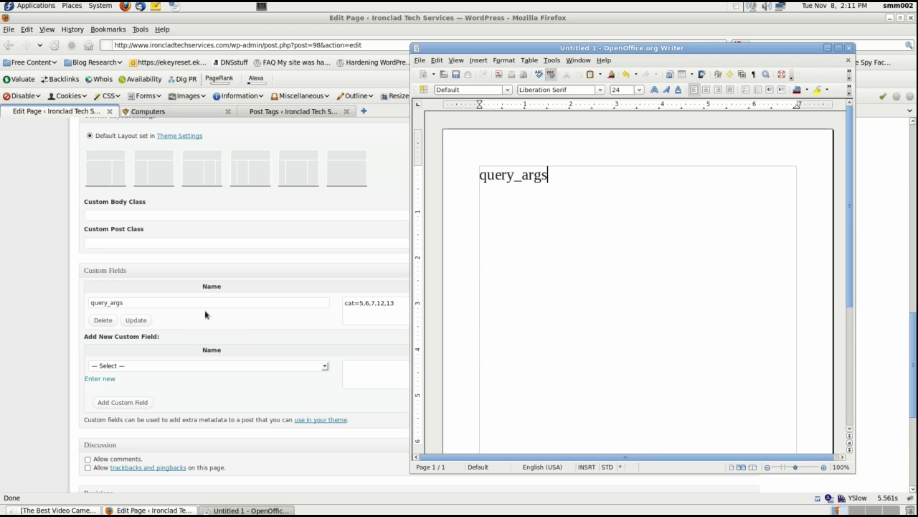
Copy the query_args value 'cat=5,6,7,12,13' from the WordPress custom fields.
left_click(324, 366)
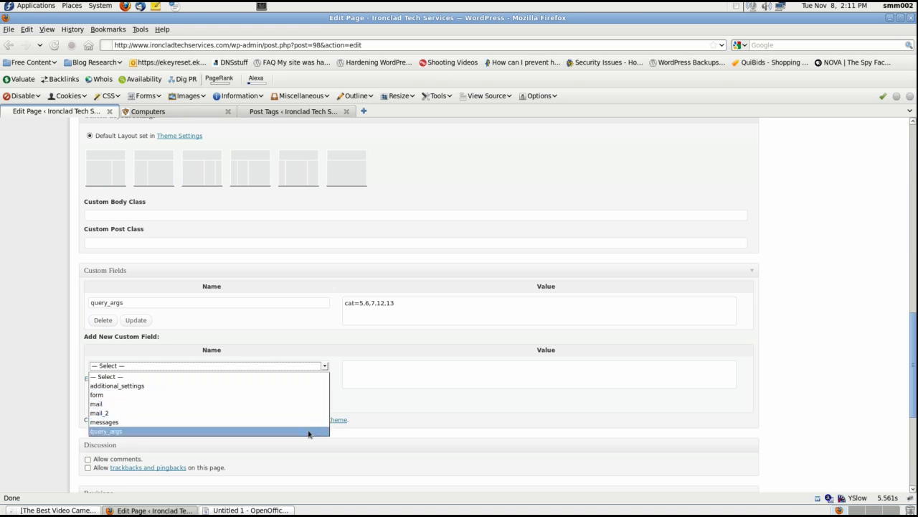
left_click(227, 301)
left_click(404, 303)
left_click_drag(404, 303, 344, 302)
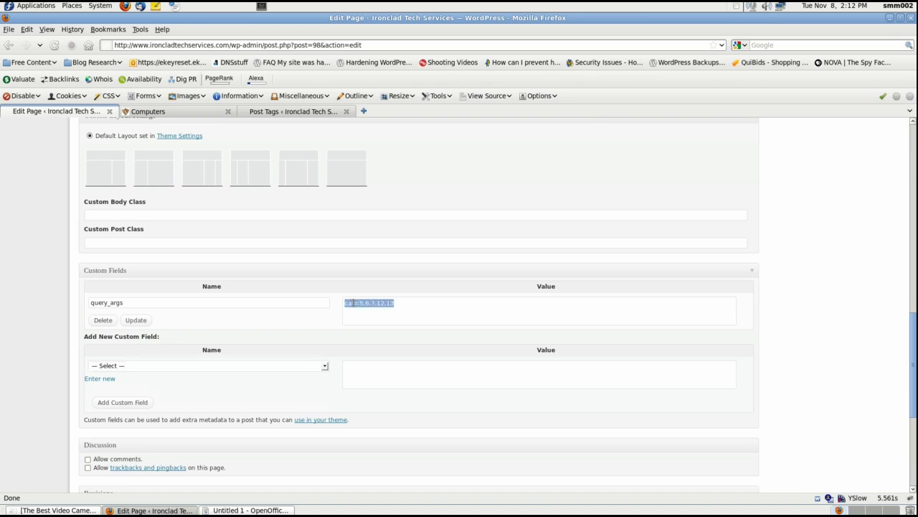
right_click(352, 302)
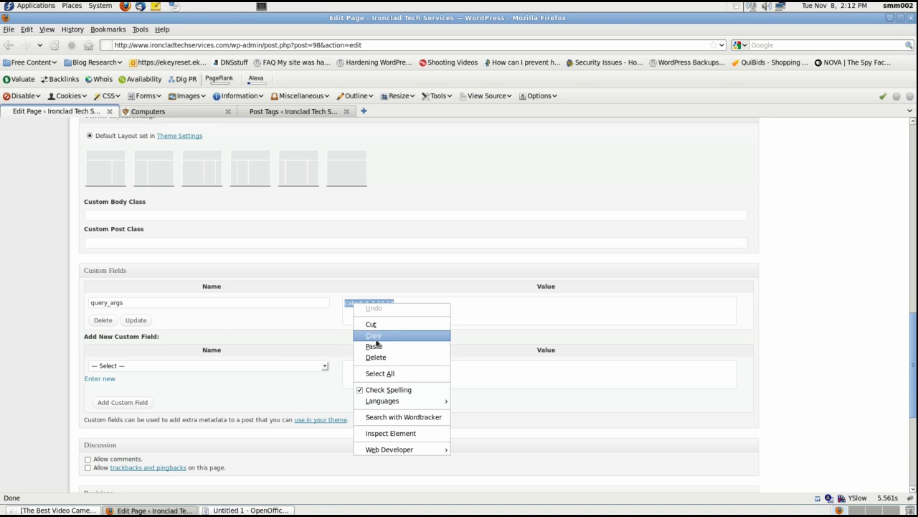
left_click(374, 335)
Paste 'cat=5,6,7,12,13' on a new line below query_args in Writer.
key("alt+Tab")
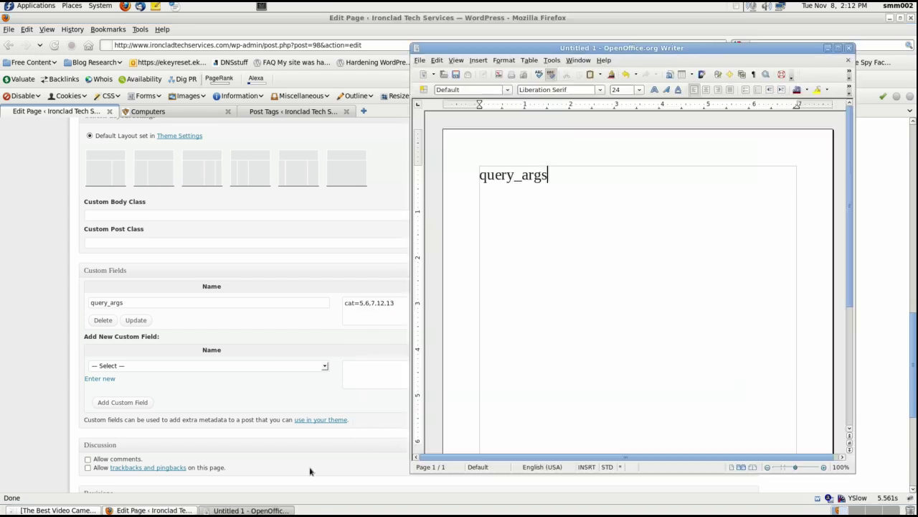
key("Return")
right_click(485, 216)
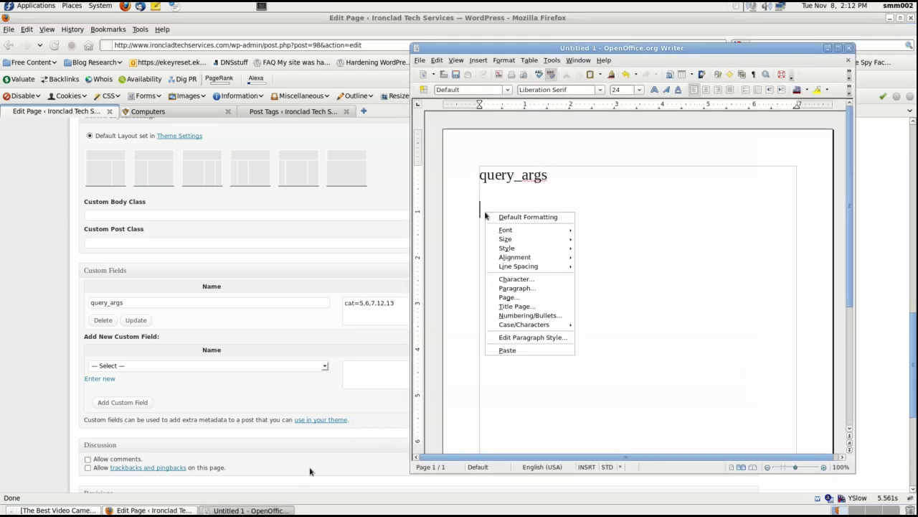
left_click(518, 350)
key("Return")
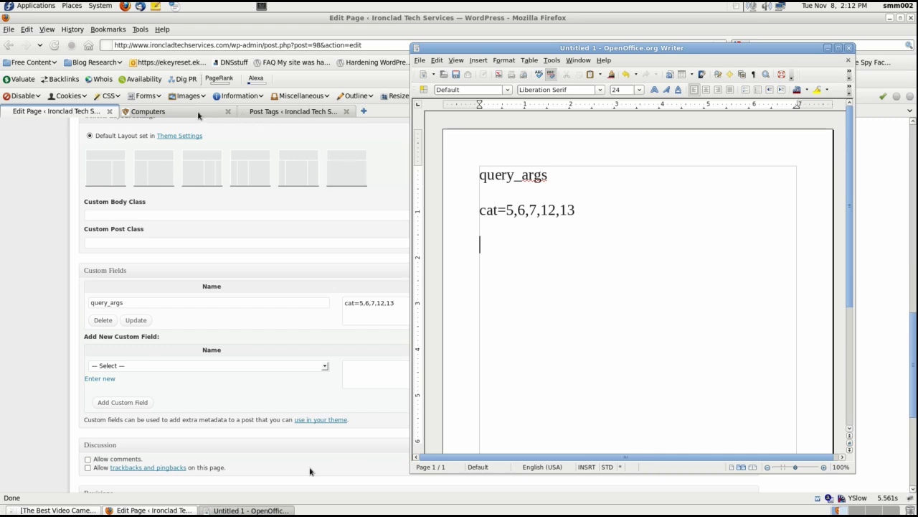
key("alt+Tab")
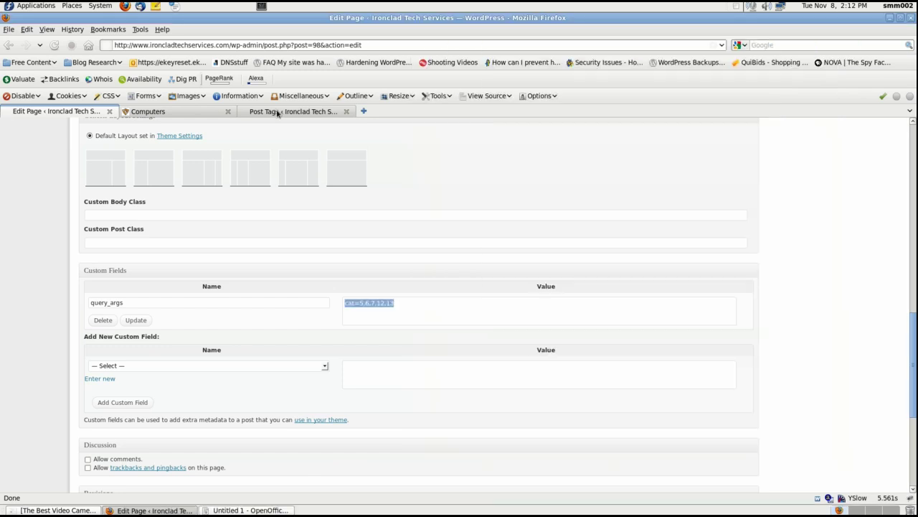
Browse the Post Tags list, then open the Posts > Categories list.
left_click(277, 113)
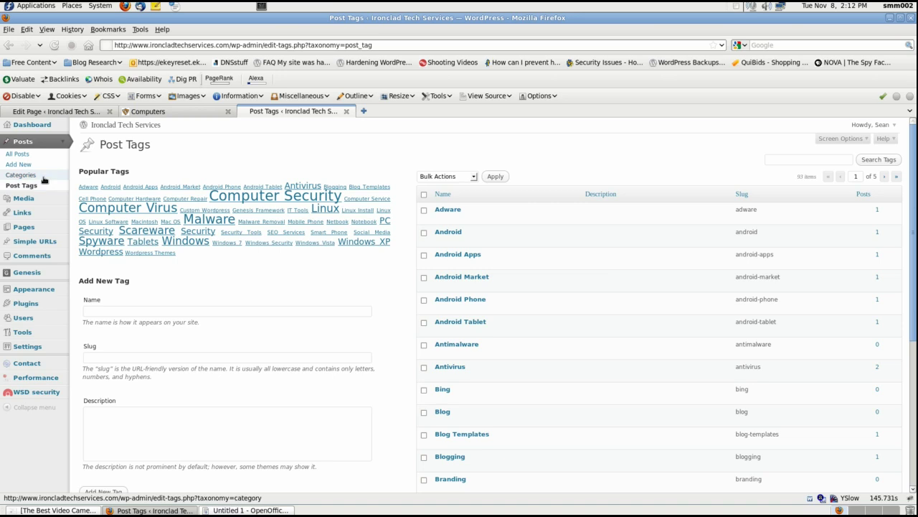
left_click(26, 177)
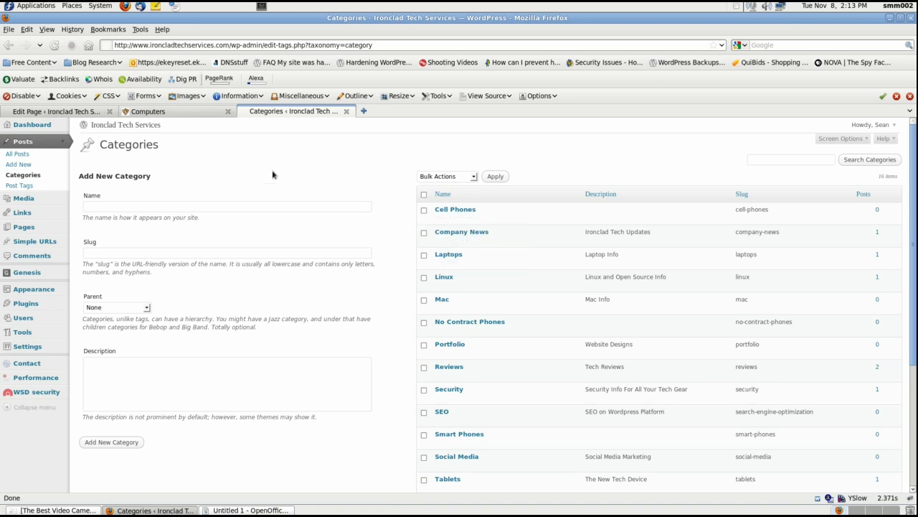
Back in the Computers page editor, confirm Custom Fields is ticked in Screen Options.
left_click(89, 111)
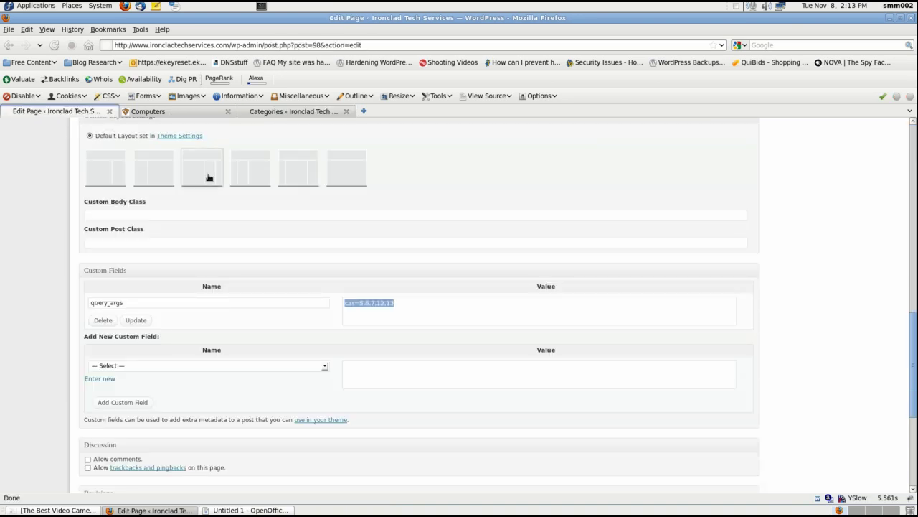
left_click(440, 303)
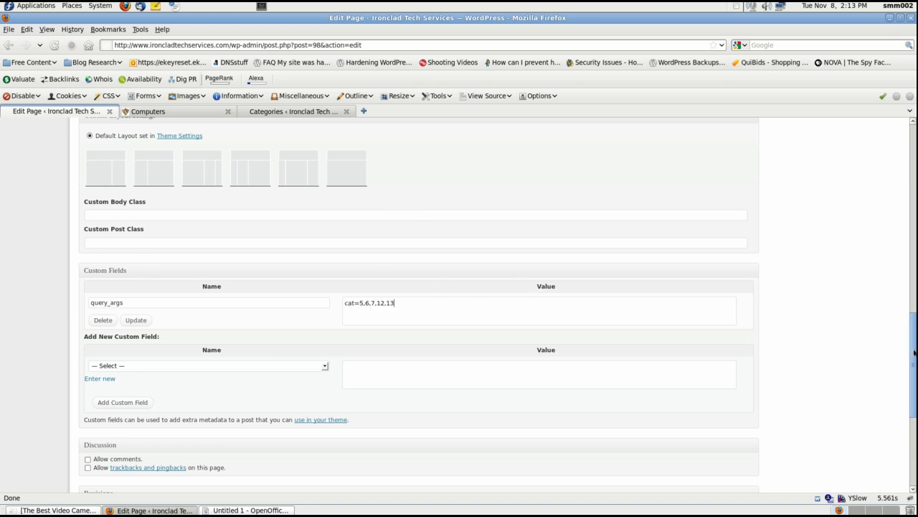
left_click_drag(914, 353, 915, 159)
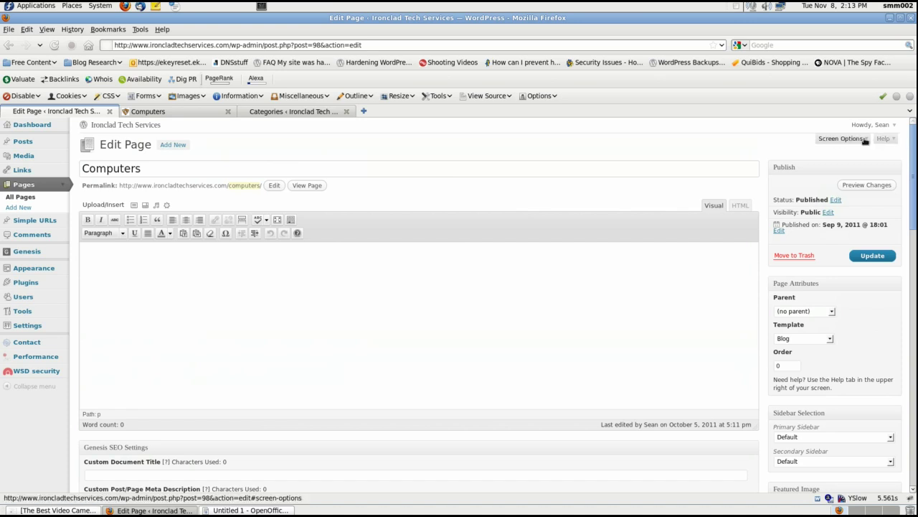
left_click(866, 139)
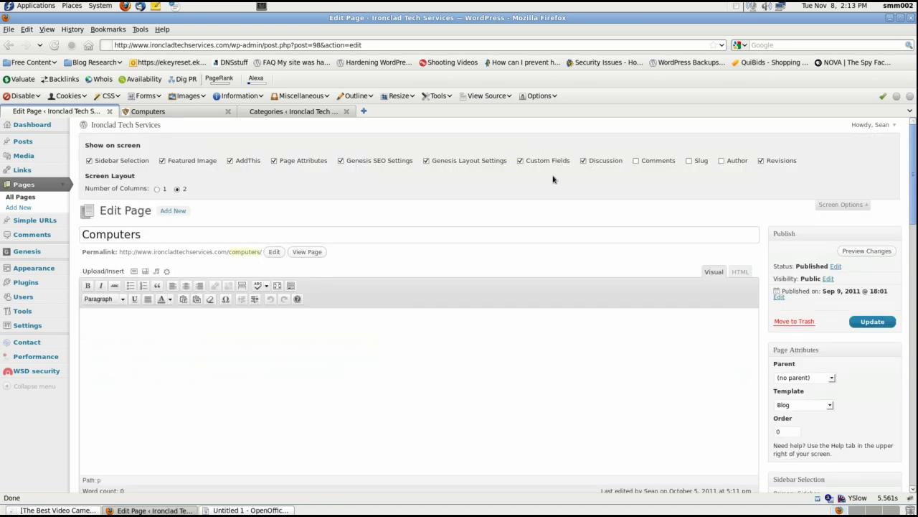
left_click(869, 206)
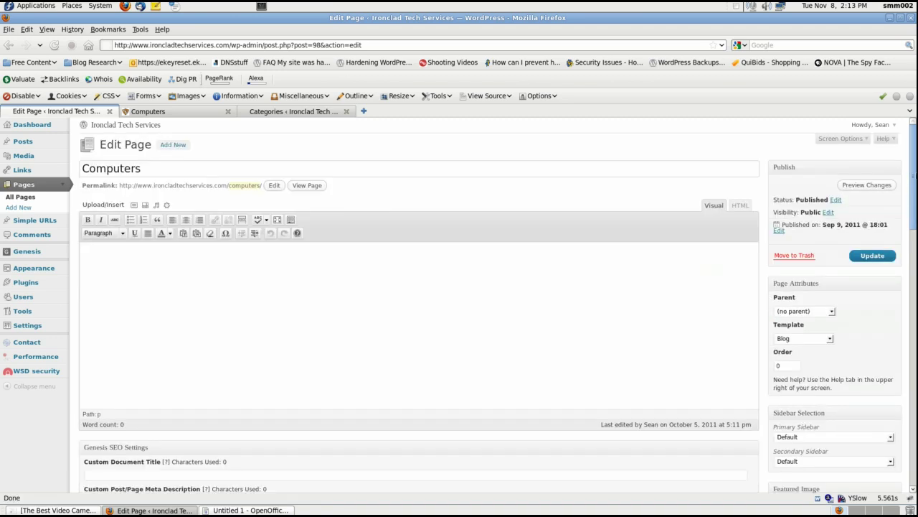
left_click_drag(912, 198, 913, 324)
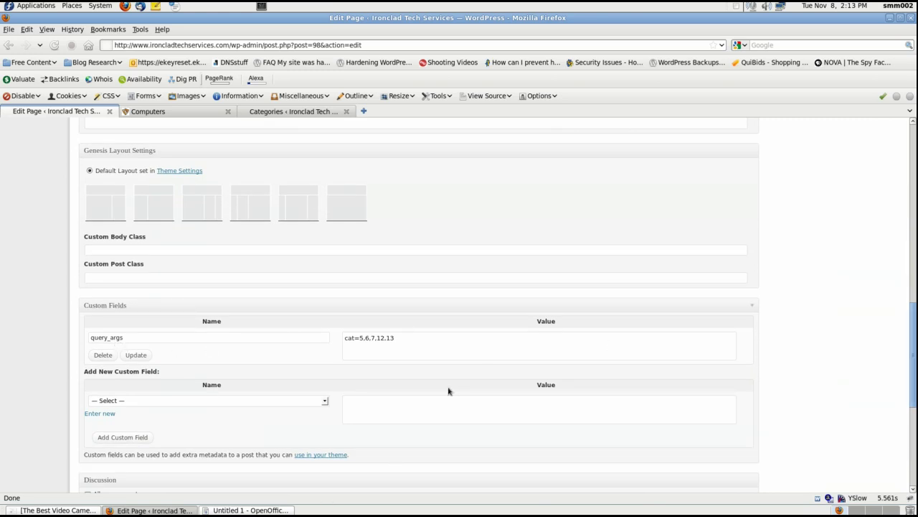
Glance at the Writer notes, hide them, and scroll the page editor back to the top.
left_click(272, 511)
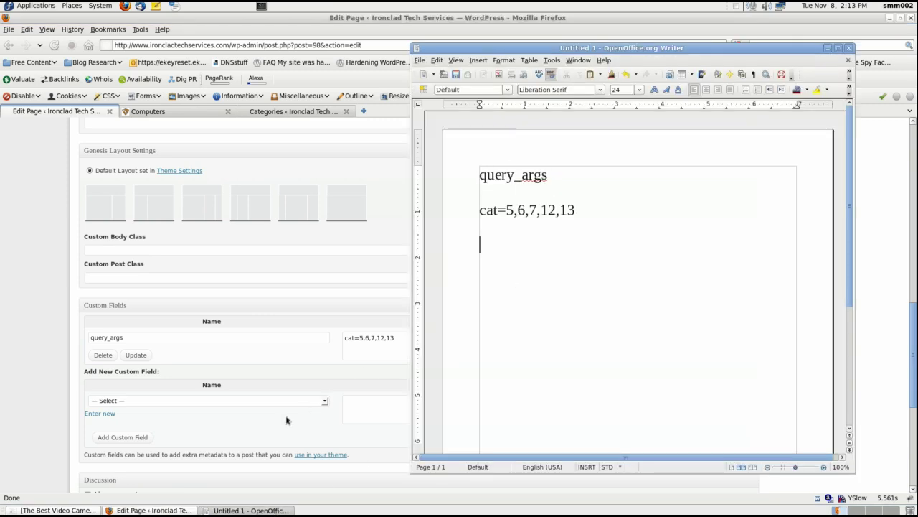
left_click(179, 510)
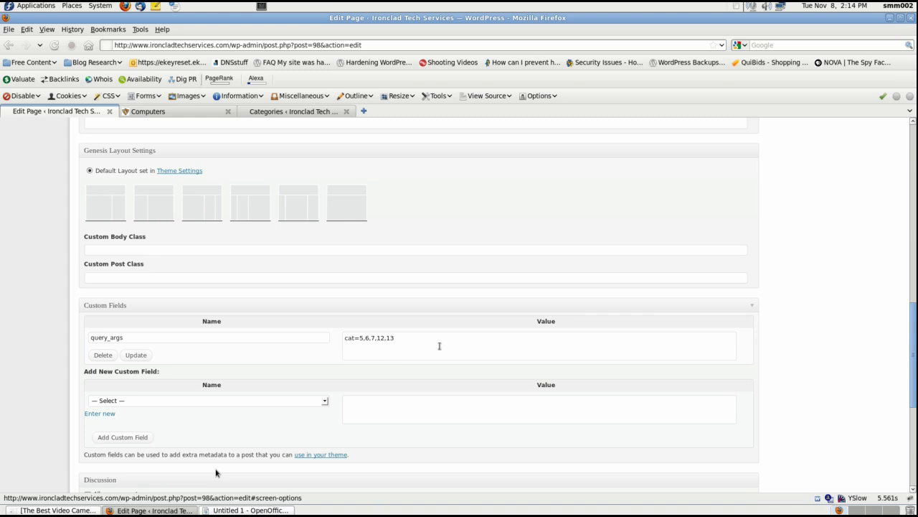
left_click_drag(913, 365, 913, 355)
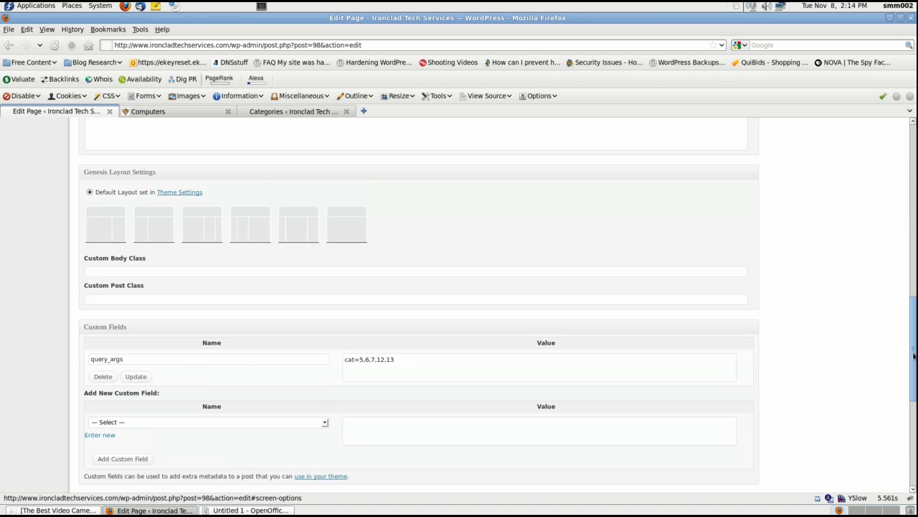
left_click_drag(913, 356, 914, 159)
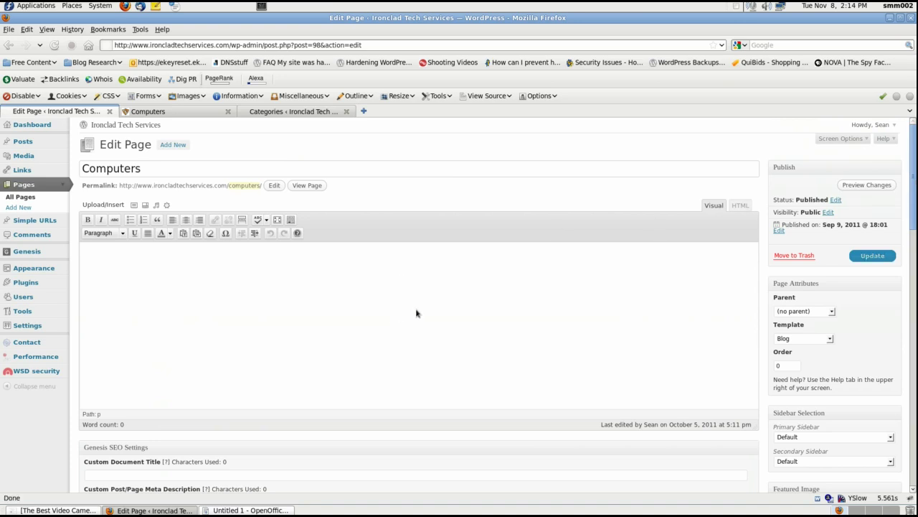
On the live site, open the Windows category archive and scroll through its posts.
left_click(184, 112)
mouse_move(464, 237)
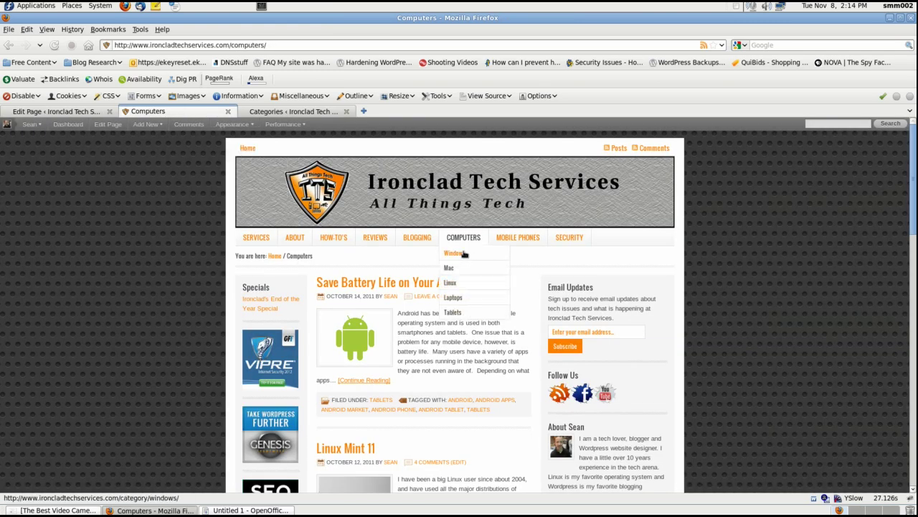
left_click(465, 254)
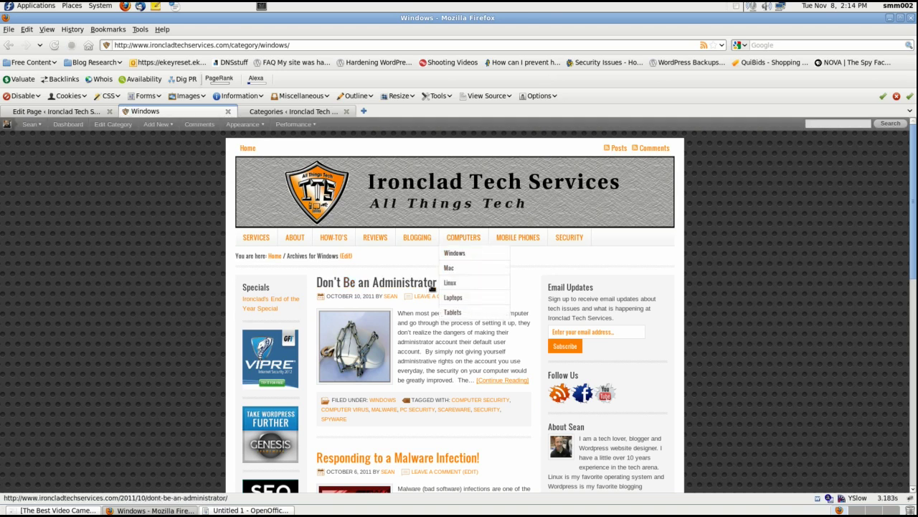
scroll(426, 345, "down", 2)
scroll(443, 368, "down", 1)
scroll(443, 369, "up", 1)
Return to the Computers page and scroll through posts like Save Battery Life and Linux Mint 11.
left_click(462, 163)
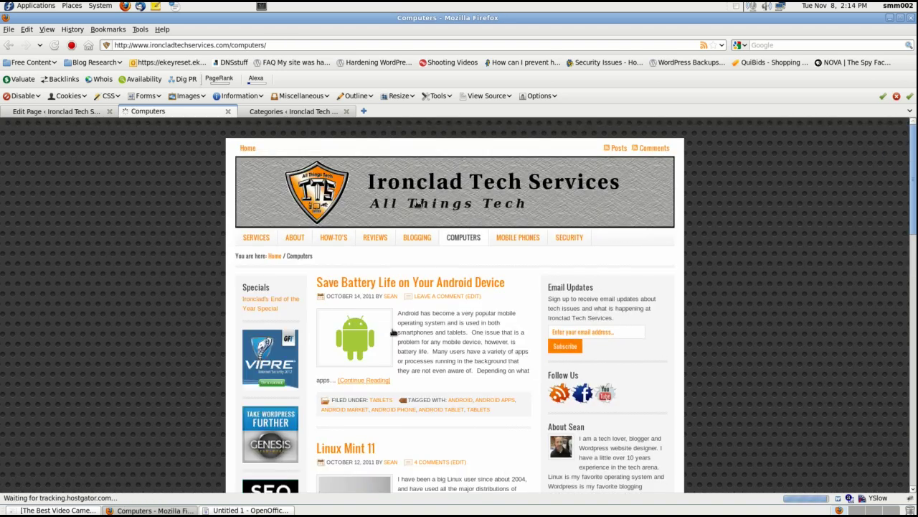
scroll(399, 331, "down", 2)
scroll(399, 332, "down", 1)
scroll(396, 331, "down", 2)
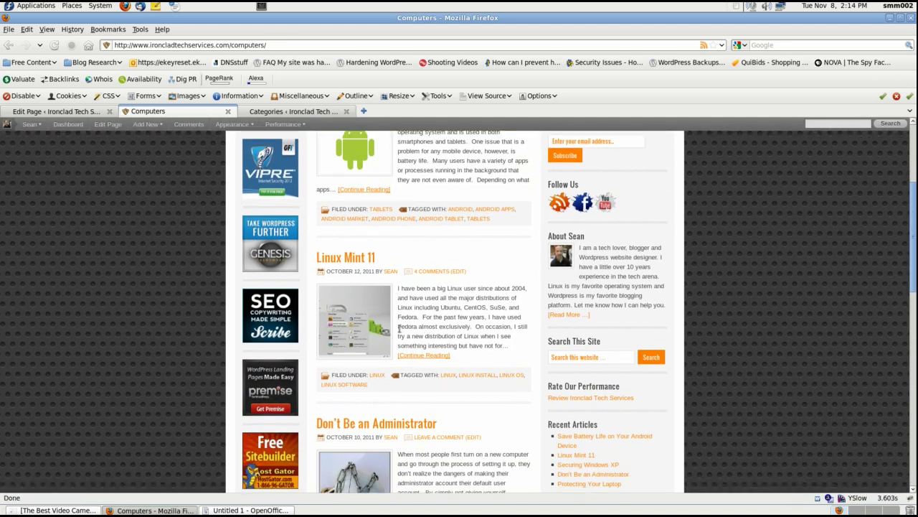
Reopen the Computers page editor, scroll to the query_args field and back to the top.
left_click(57, 113)
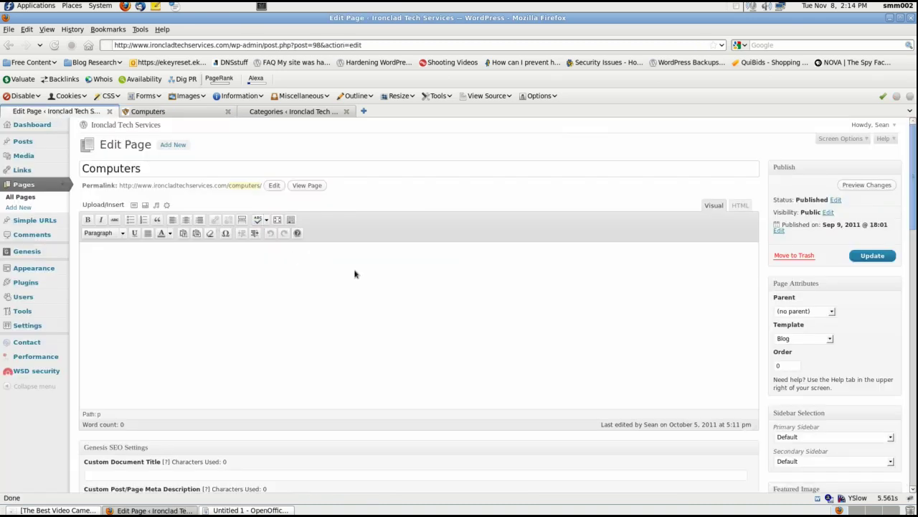
scroll(354, 274, "down", 1)
scroll(355, 275, "down", 2)
scroll(354, 276, "down", 3)
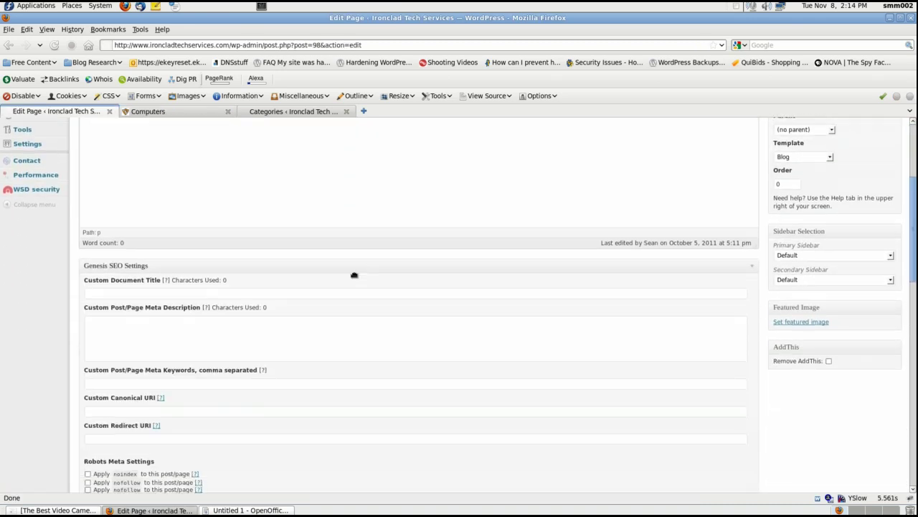
scroll(355, 278, "down", 2)
scroll(354, 278, "down", 4)
scroll(354, 276, "down", 2)
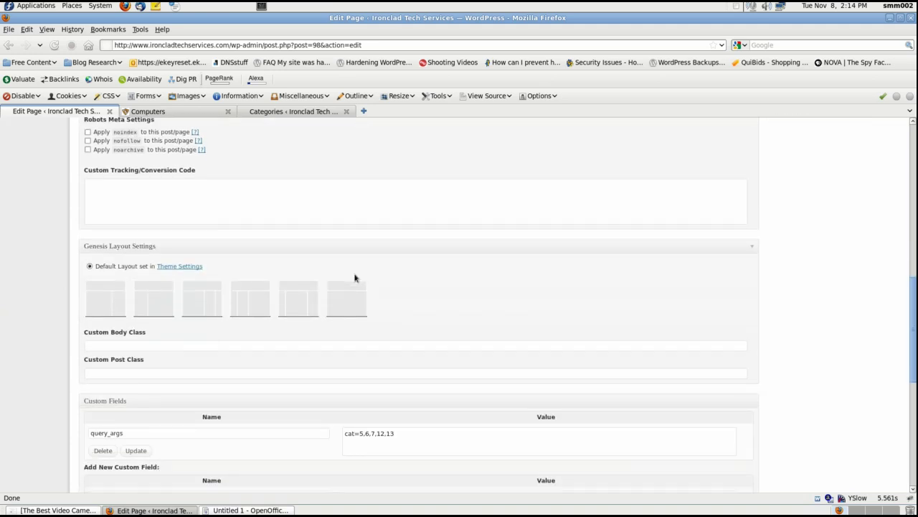
scroll(355, 275, "down", 1)
scroll(355, 274, "down", 1)
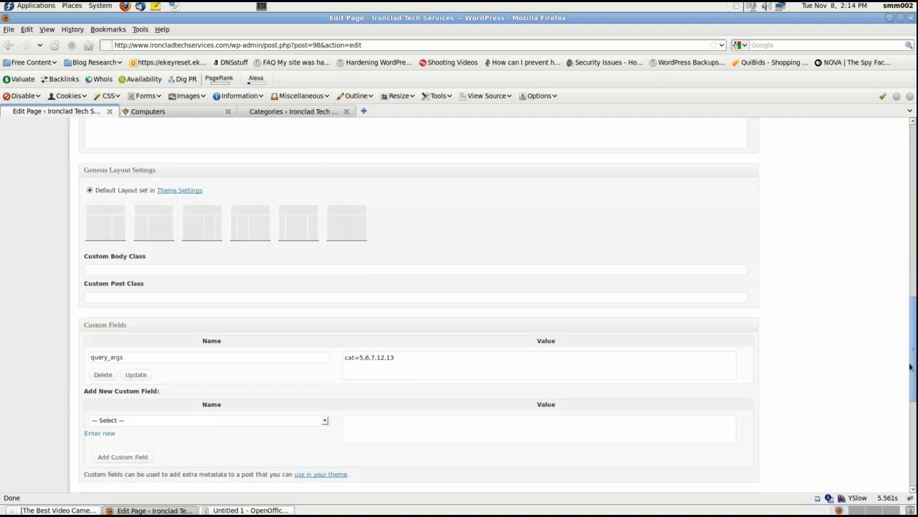
scroll(913, 365, "up", 1)
left_click_drag(913, 337, 913, 165)
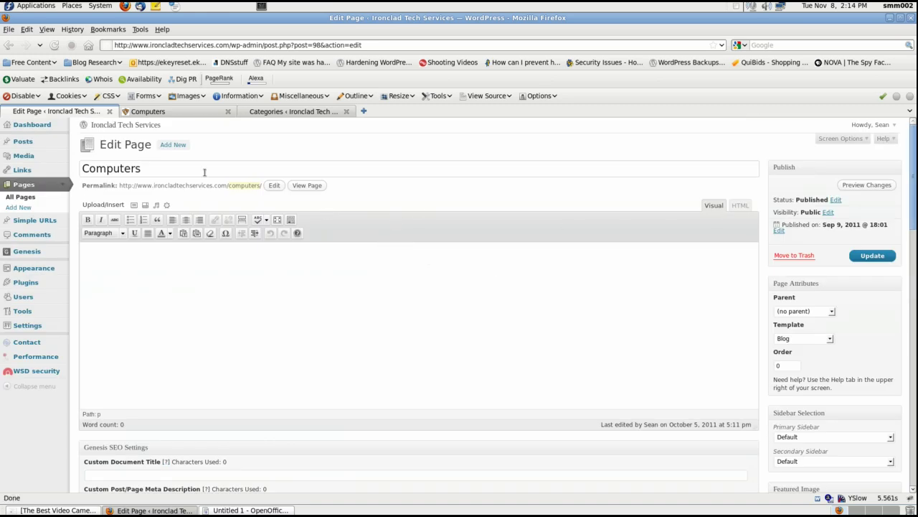
left_click(160, 112)
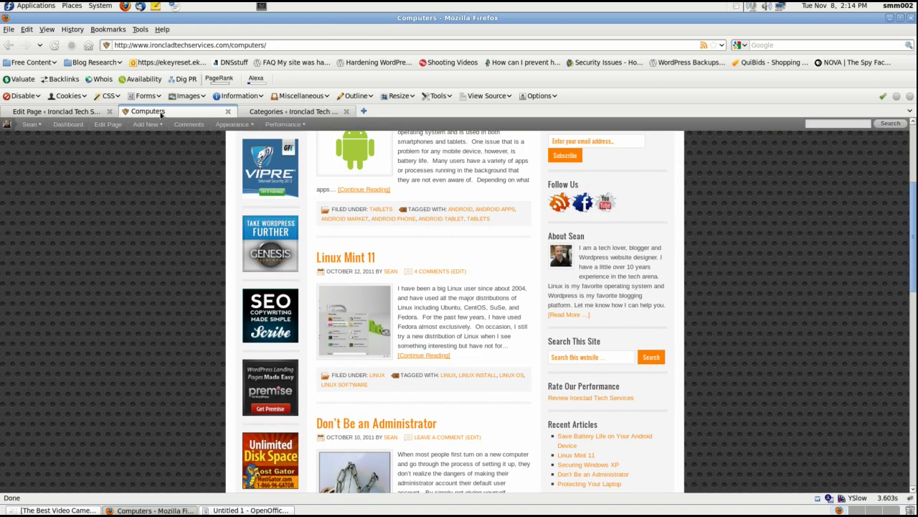
left_click(58, 112)
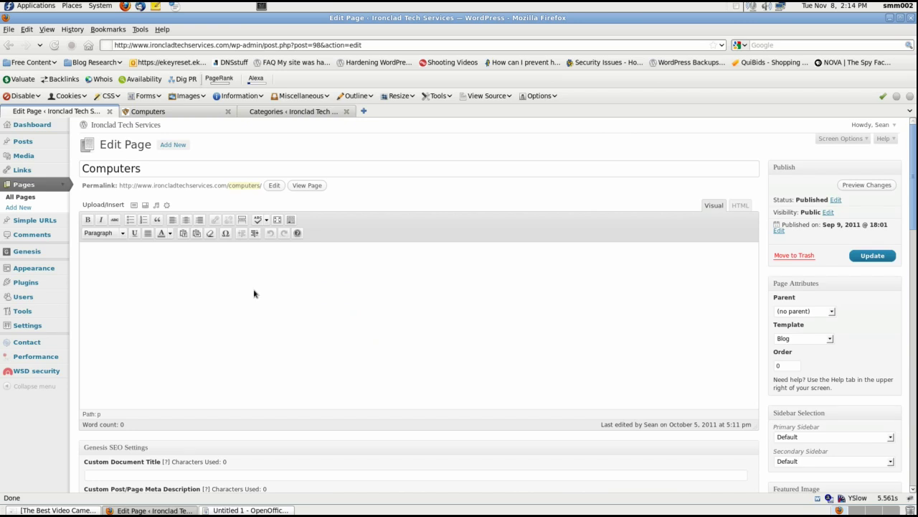
Add the line 'ironcladtechservices.com' to the Writer notes, then minimise Writer.
left_click(269, 511)
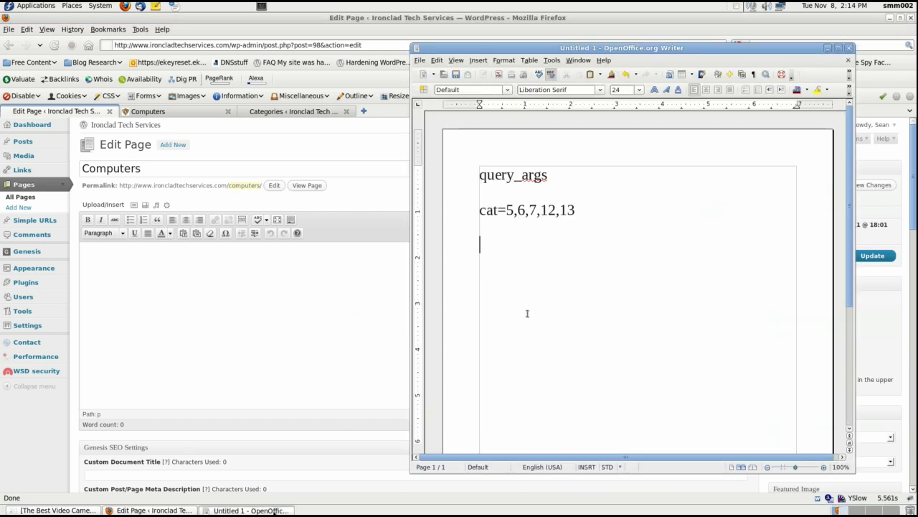
type("ir")
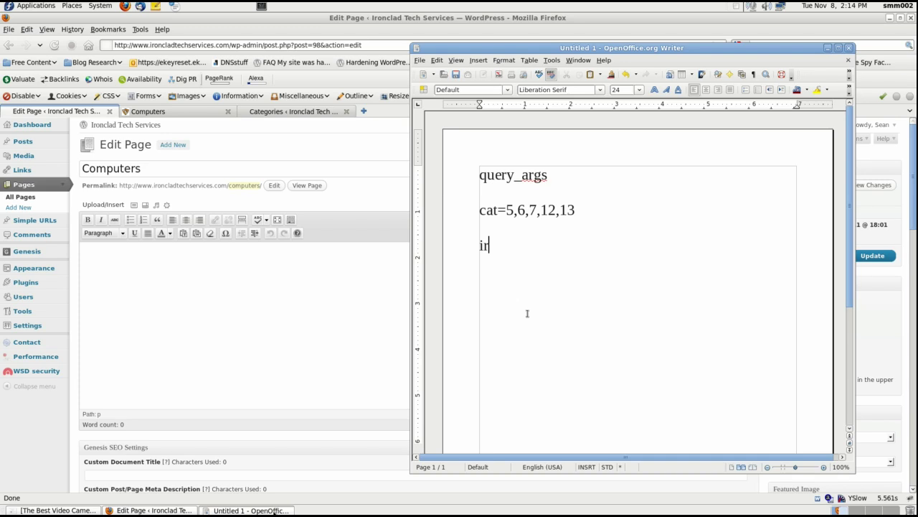
type("onclad")
type("techservices.com")
key("Return")
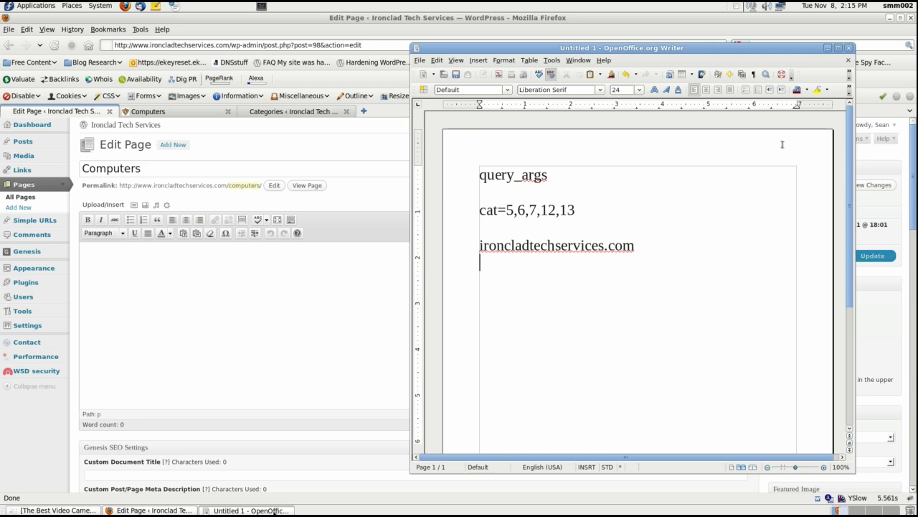
left_click(829, 48)
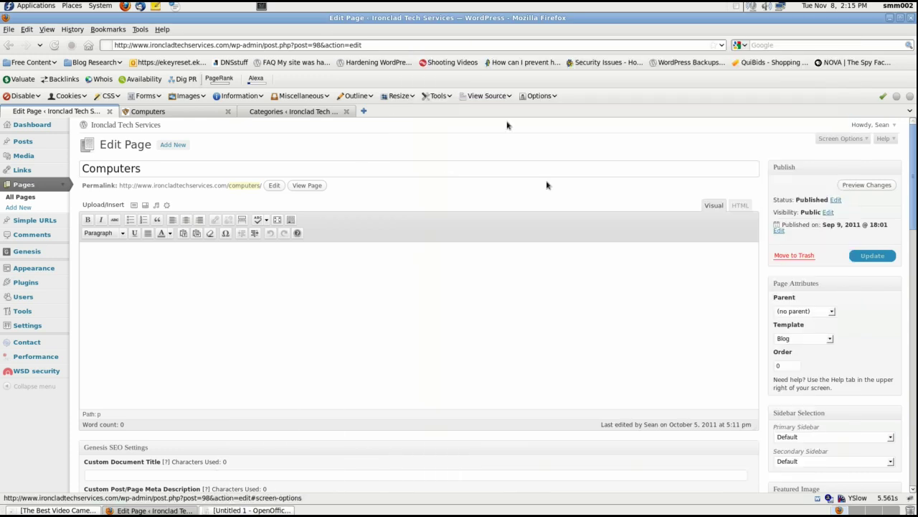